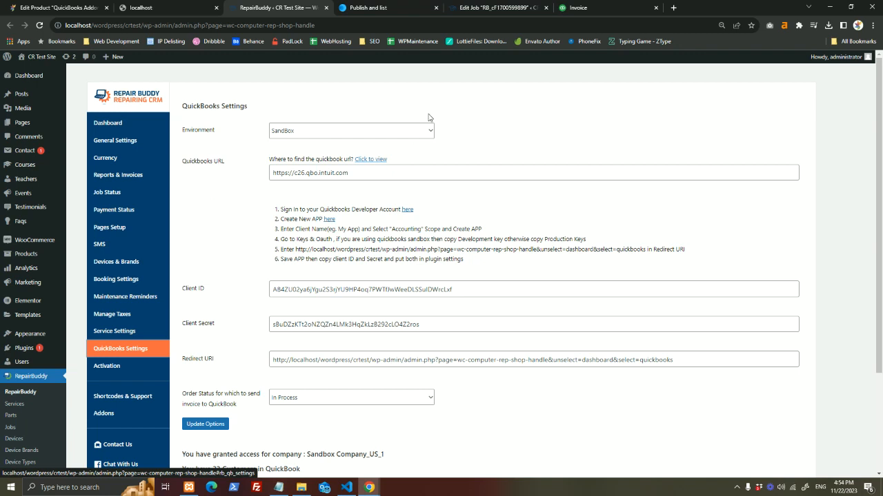
- Leave the environment on SandBox and create the QuickBooks Online app 'RepairBuddy 3rd Test' with accounting scope
left_click(414, 133)
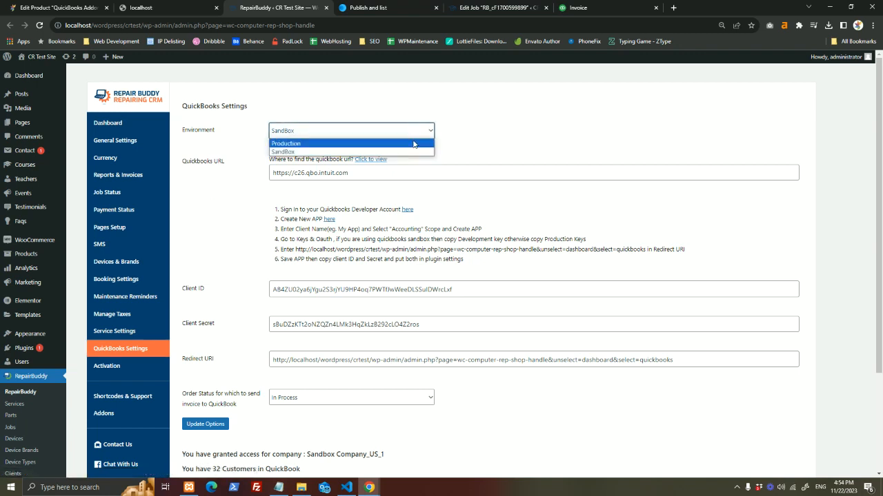
left_click(522, 143)
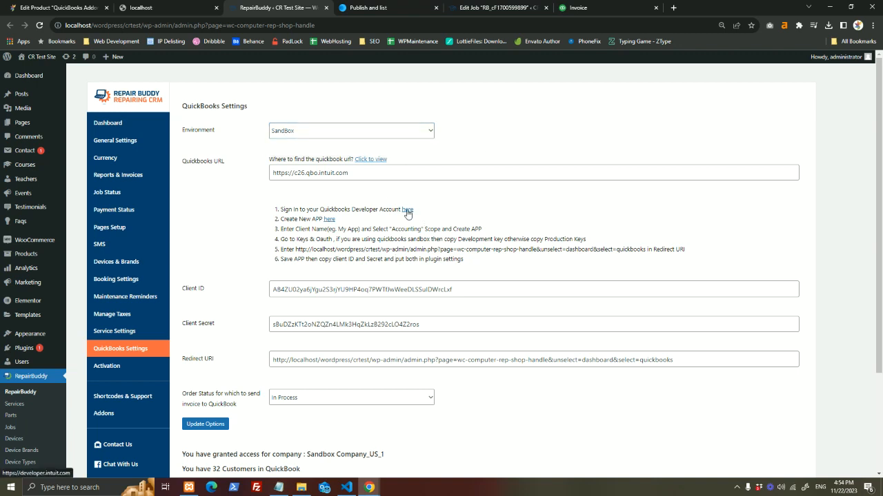
left_click(356, 6)
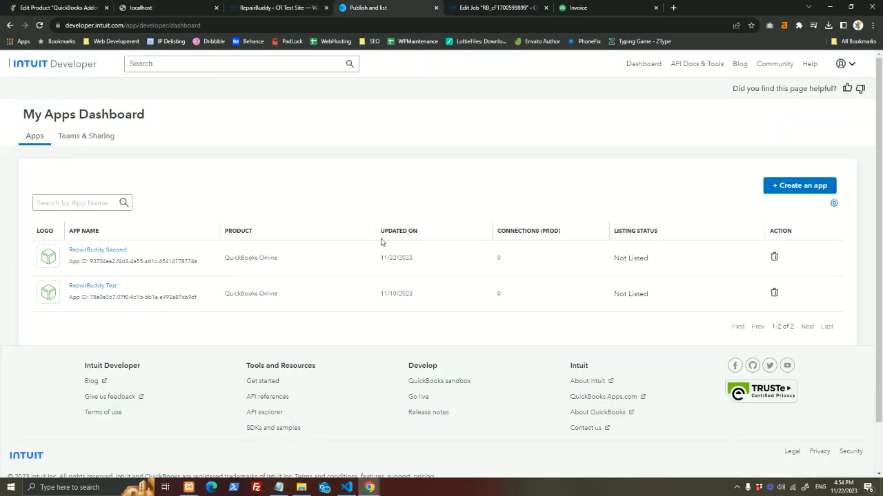
left_click(813, 187)
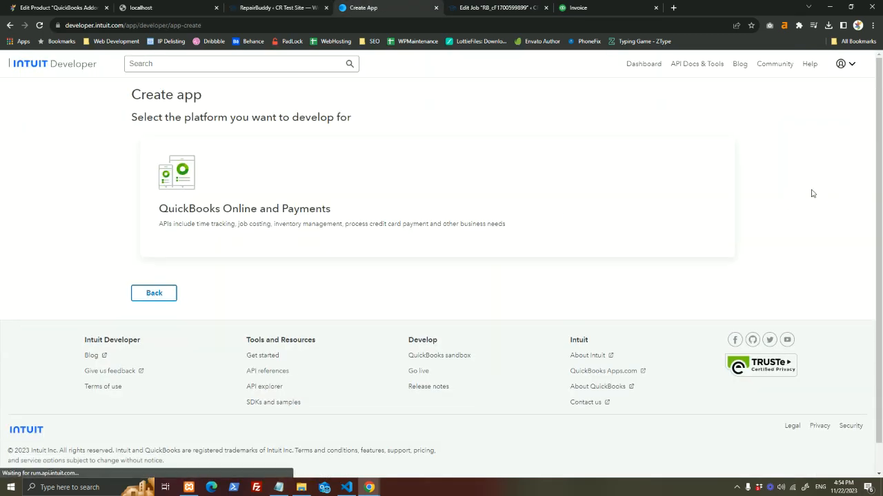
left_click(500, 178)
left_click(287, 207)
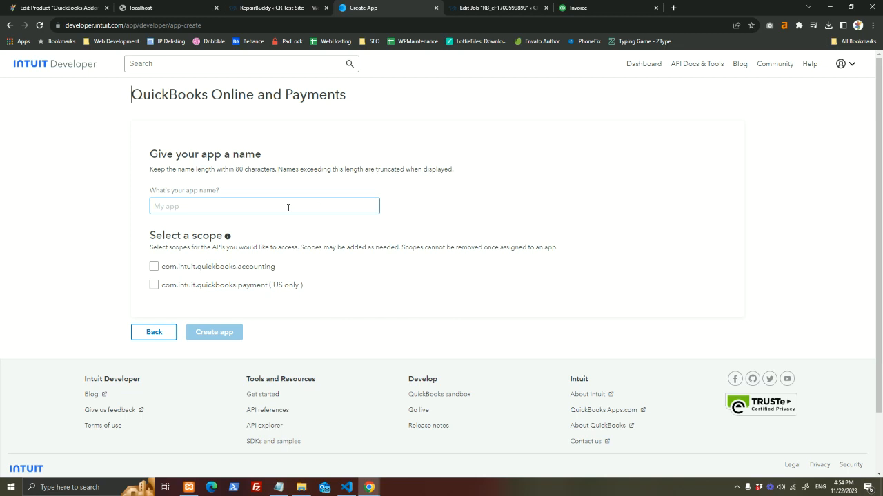
type("R")
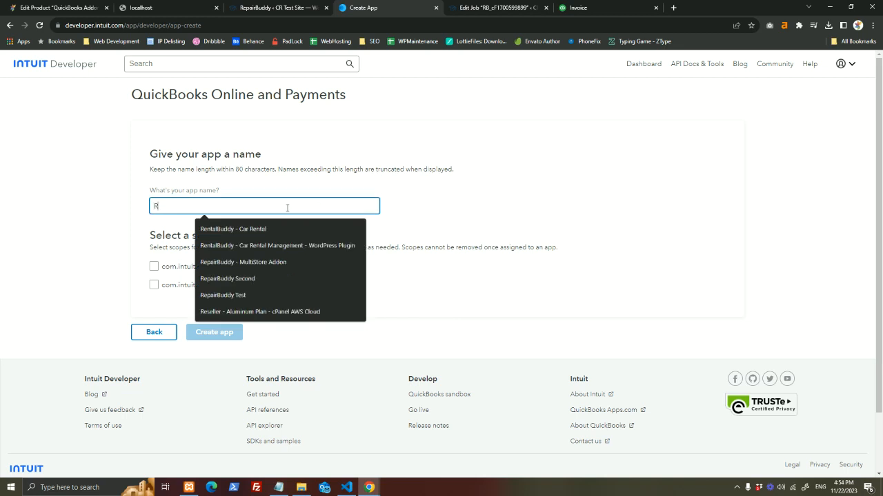
type("epairBuddy 3rd")
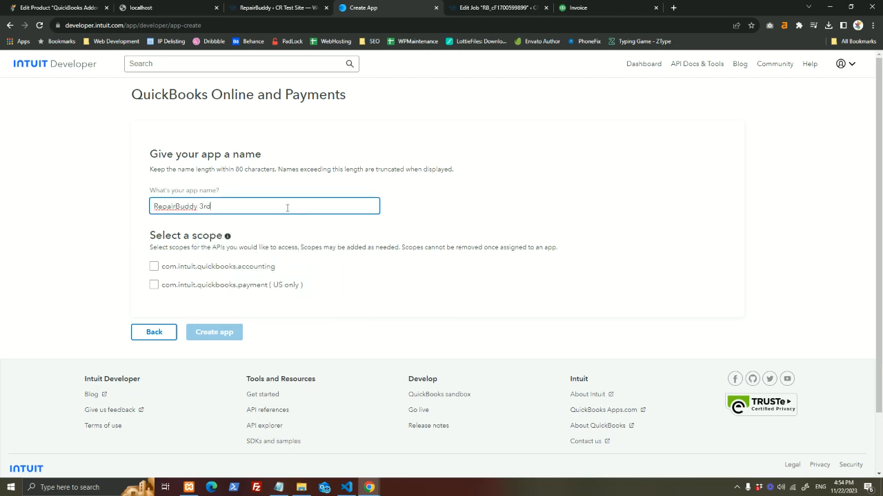
type(" Test")
left_click(154, 266)
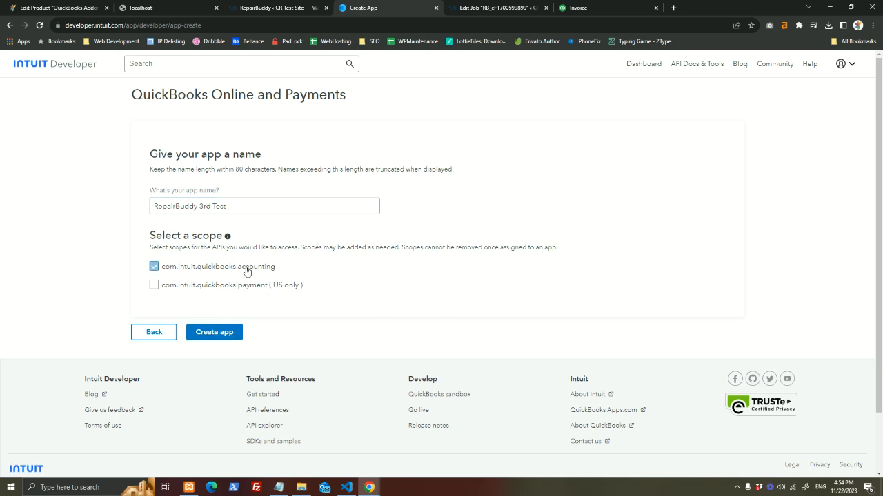
left_click(237, 333)
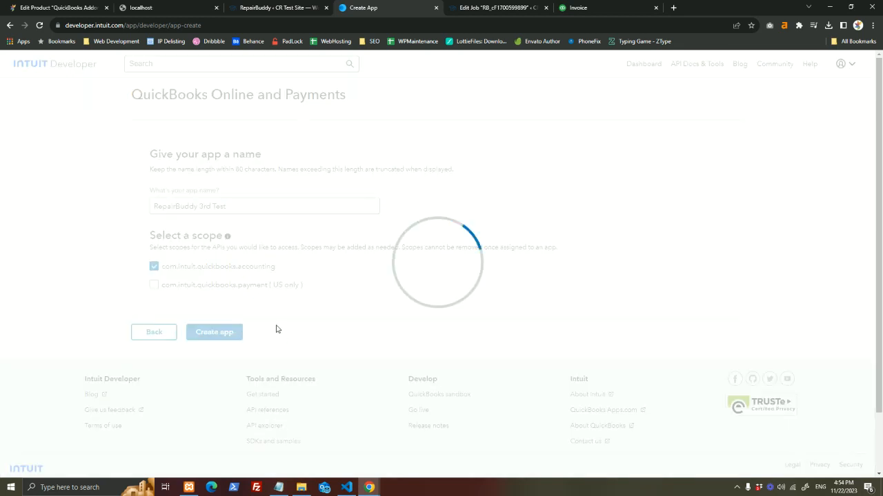
- Select the redirect URL shown in step 5 of RepairBuddy's QuickBooks settings
left_click(266, 8)
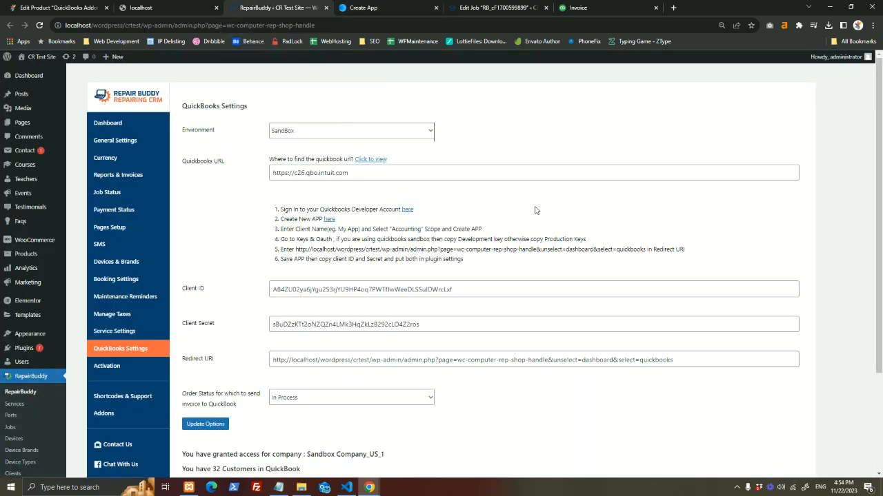
left_click_drag(295, 249, 620, 251)
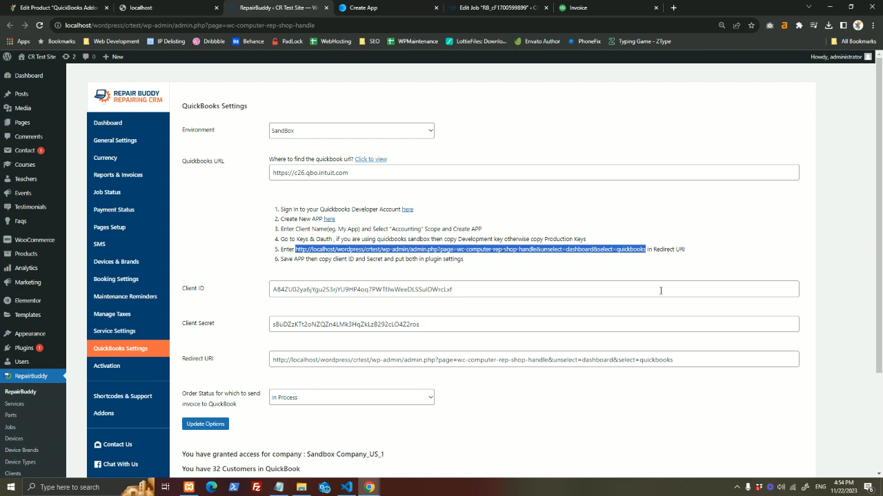
key("ctrl+Tab")
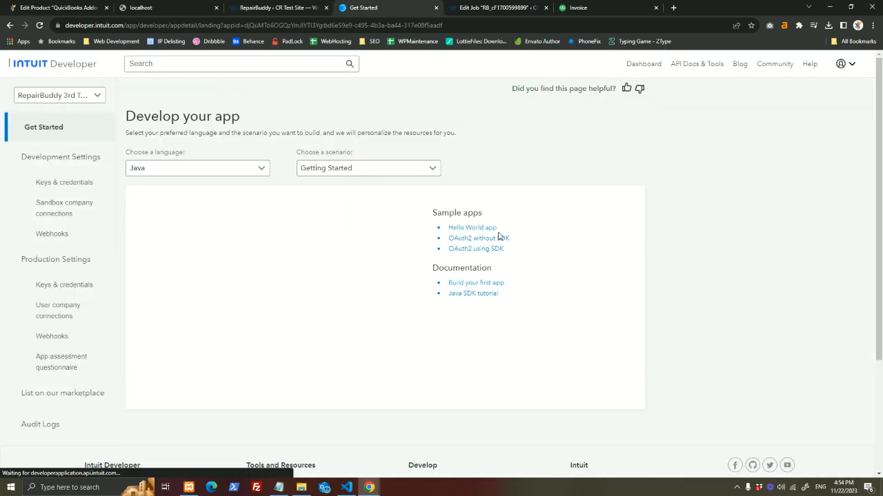
- Open the new app's development Keys & credentials page after glancing at production settings
left_click(296, 6)
left_click(362, 7)
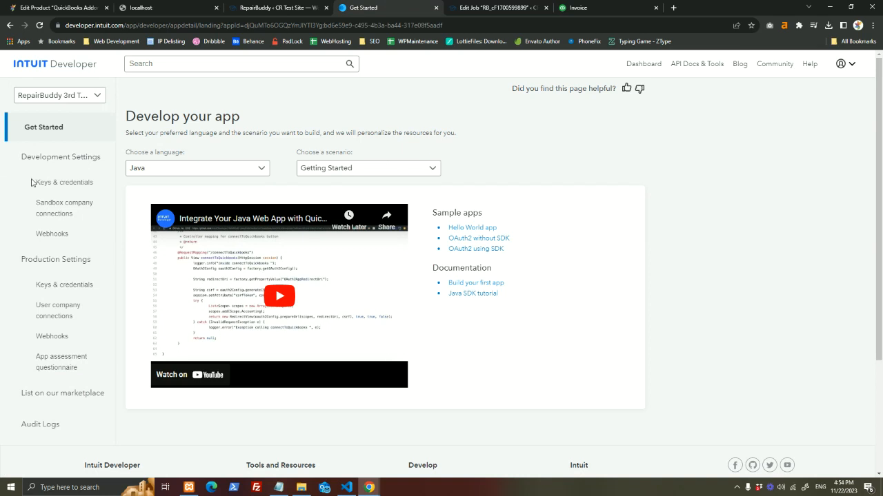
key("alt+Tab")
left_click(63, 180)
left_click(72, 266)
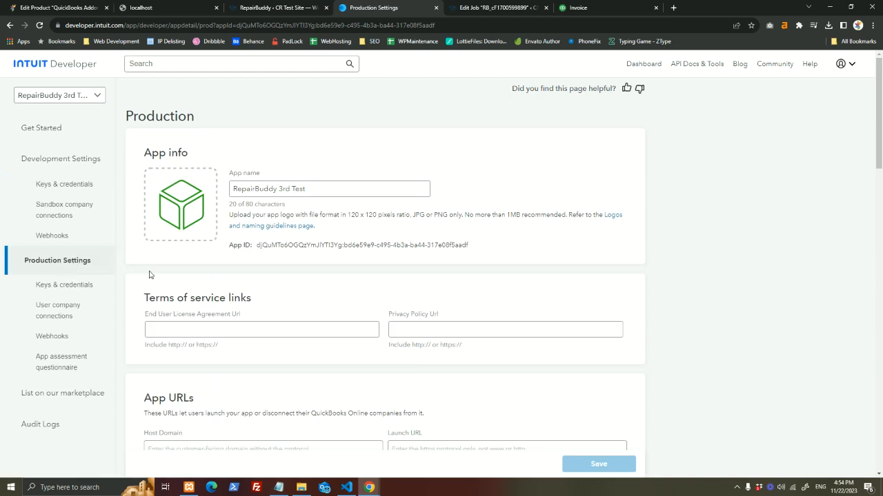
scroll(126, 256, "down", 2)
scroll(219, 254, "up", 2)
left_click(71, 191)
- Copy the app's development client ID and client secret
left_click(370, 207)
left_click(464, 204)
scroll(492, 281, "down", 2)
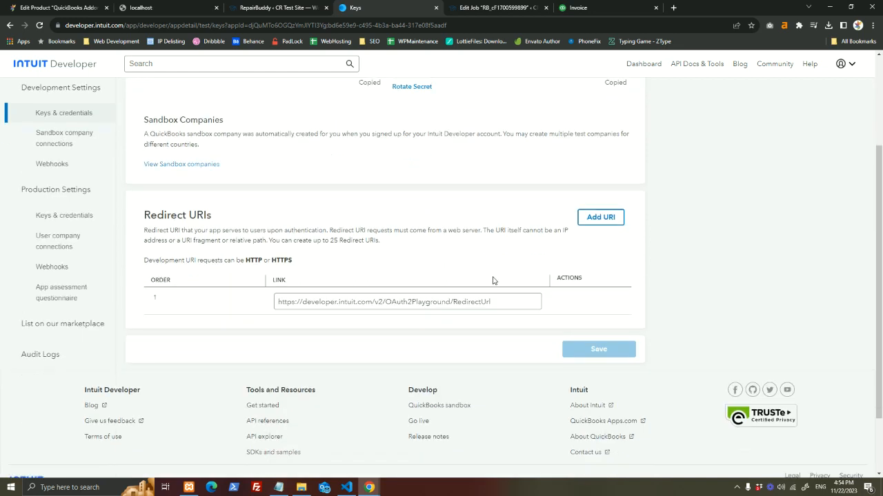
- Add the localhost WordPress redirect URL as URI 2, save, and copy the client ID again
left_click(597, 217)
left_click(507, 326)
key("ctrl+v")
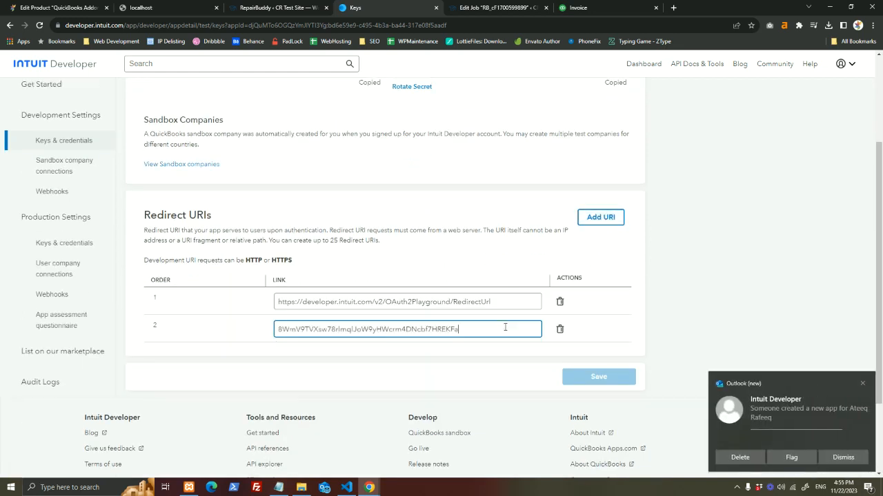
key("ctrl+a")
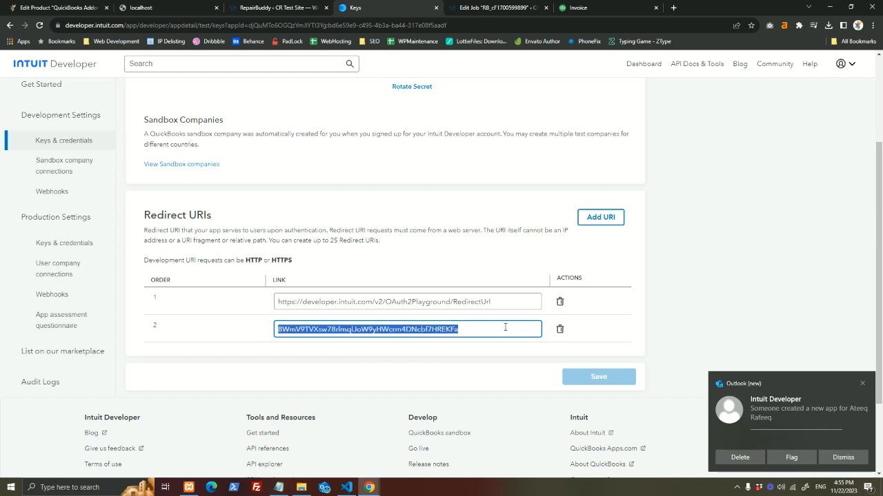
key("ctrl+shift+Tab")
key("ctrl+Tab")
key("ctrl+v")
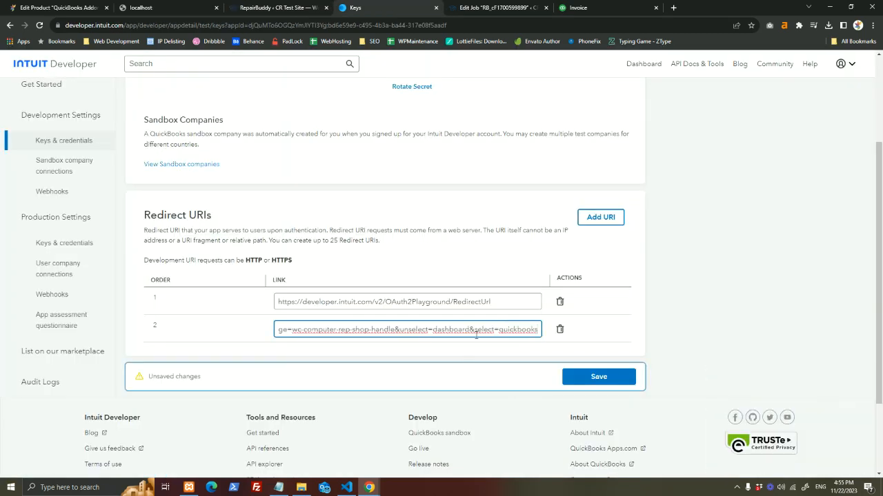
left_click(570, 373)
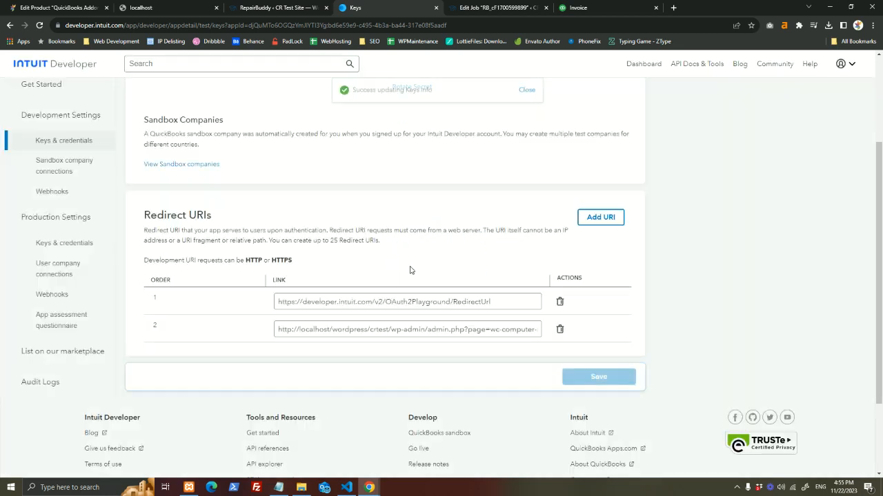
scroll(416, 272, "up", 3)
left_click(259, 206)
- Copy the client secret and check RepairBuddy's Client ID, Client Secret and Redirect URI fields
left_click(529, 205)
left_click(302, 7)
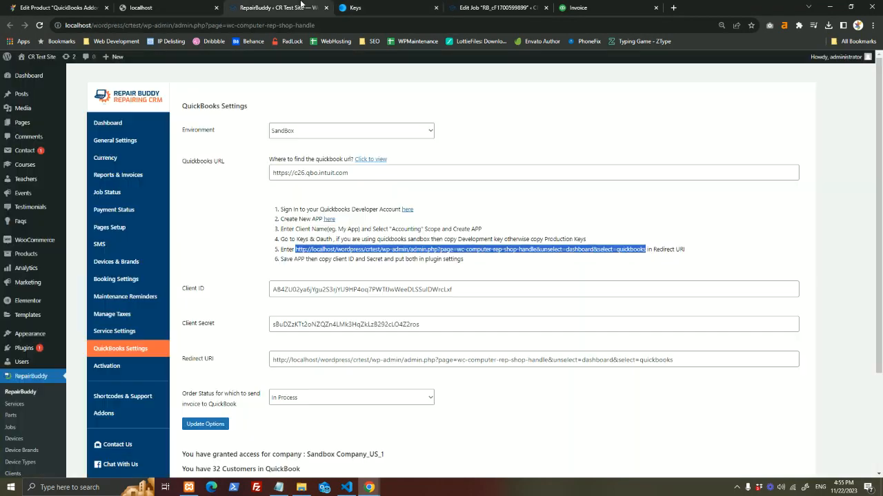
left_click(315, 292)
left_click(324, 325)
double_click(335, 360)
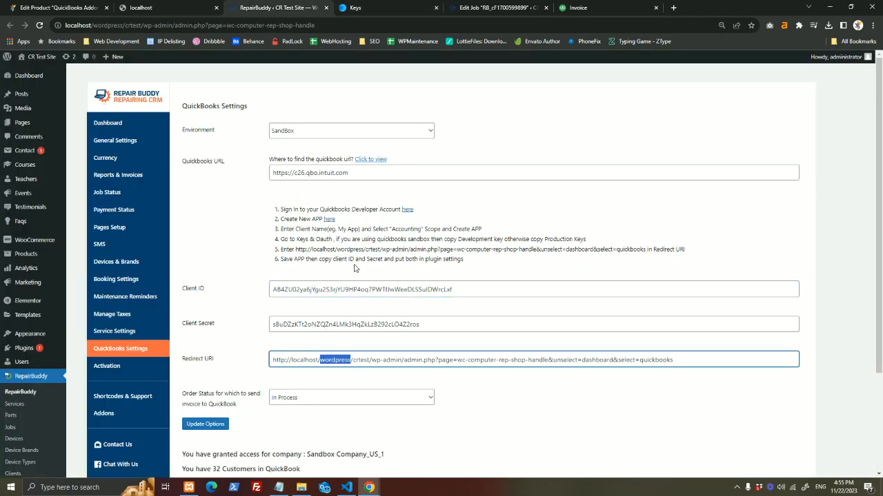
left_click_drag(305, 249, 560, 249)
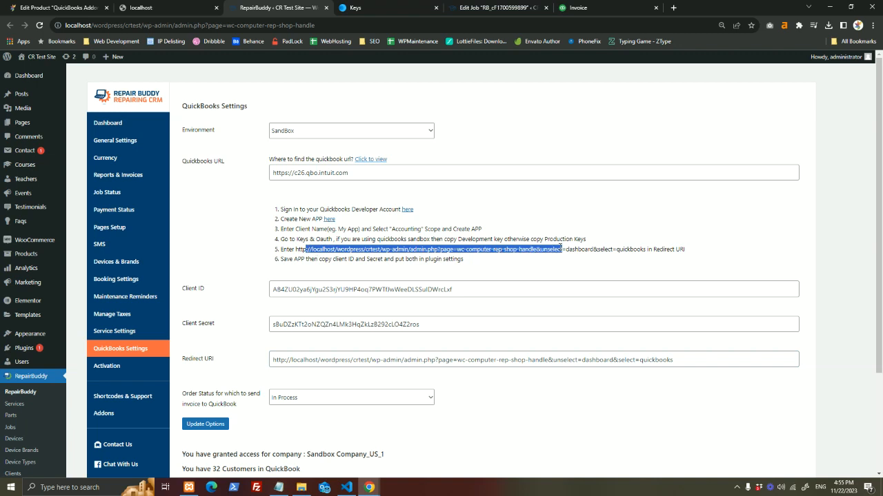
left_click(509, 359)
- Change the invoice-sending order status from In Process to 'Manually using a button on job'
scroll(510, 359, "down", 2)
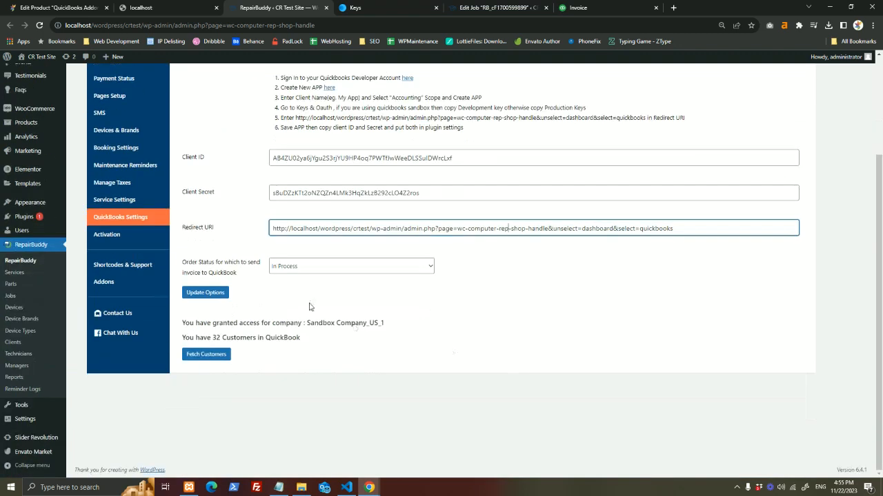
left_click(290, 269)
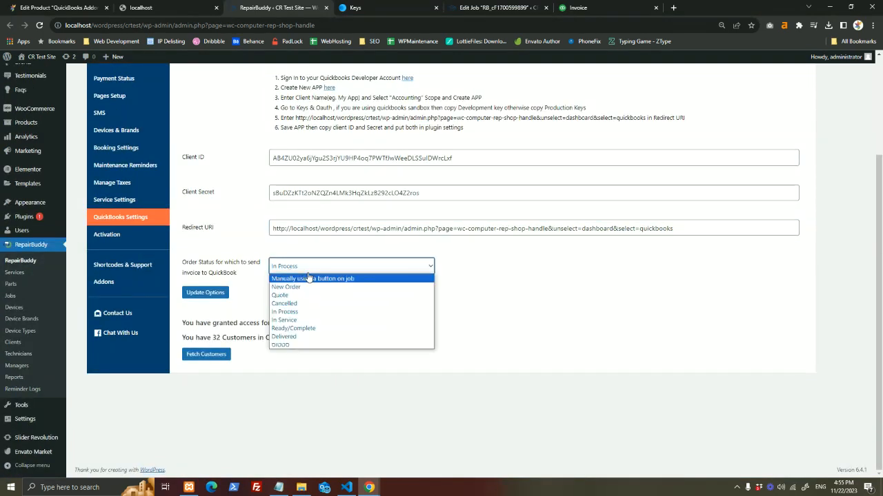
left_click(307, 272)
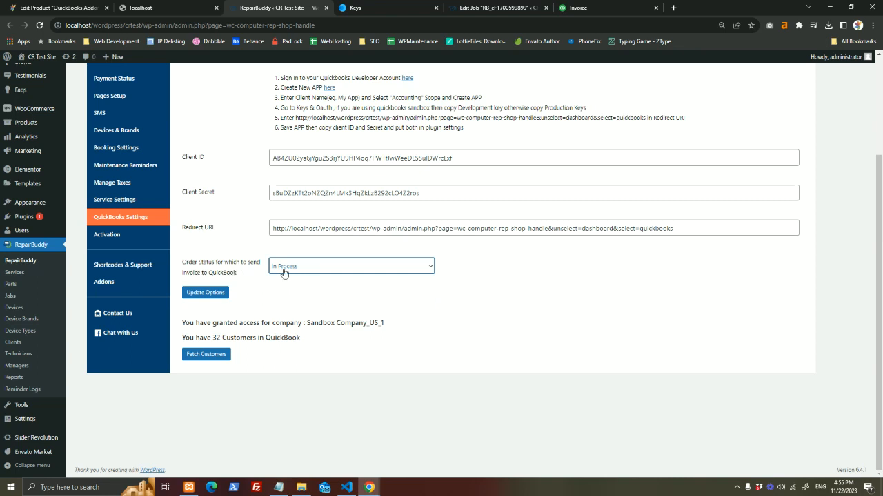
left_click(286, 273)
left_click(285, 269)
left_click(285, 269)
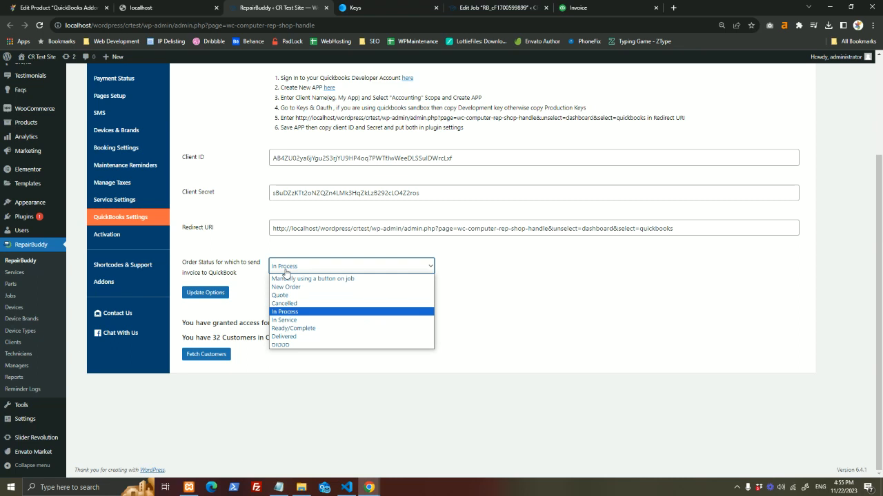
left_click(322, 312)
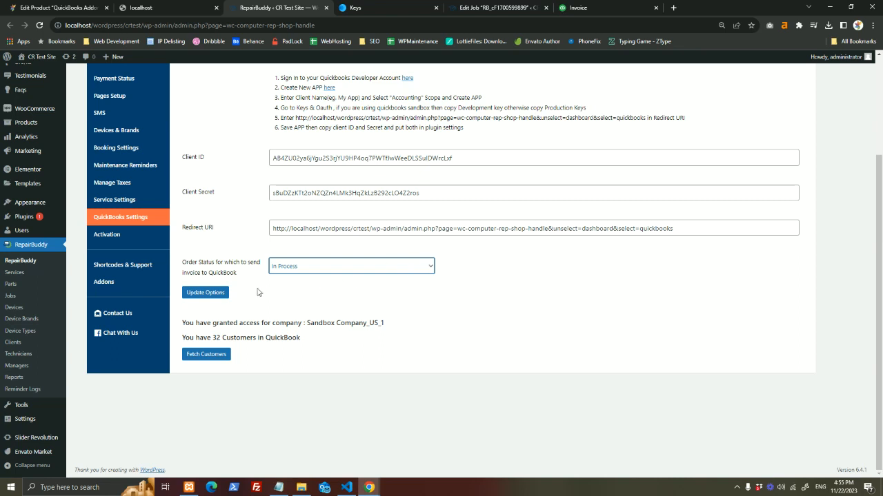
left_click(323, 267)
left_click(318, 279)
left_click(344, 269)
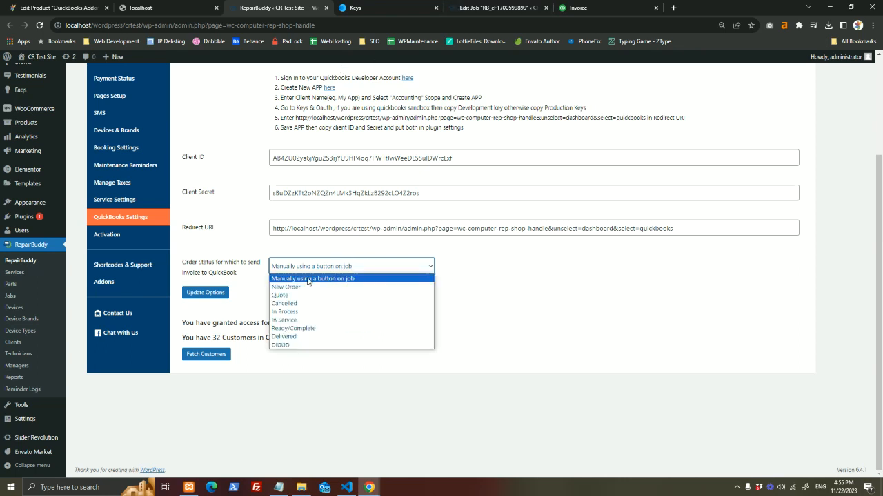
left_click(331, 279)
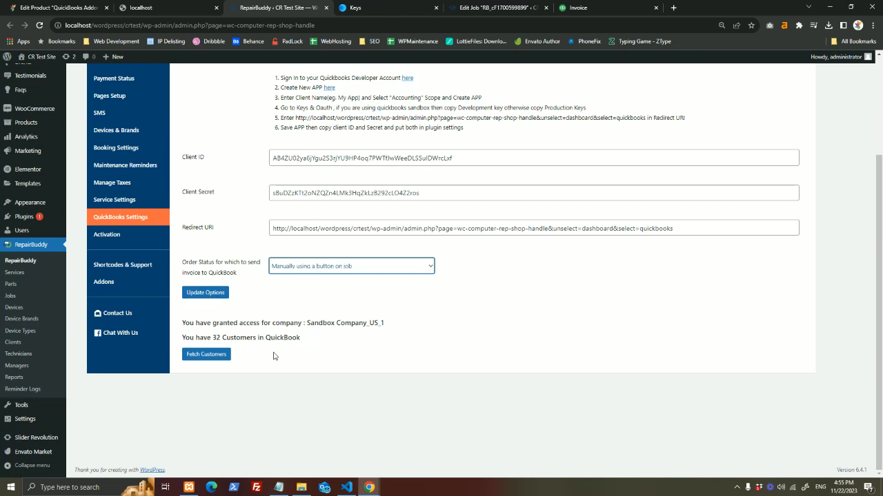
- Confirm the Sandbox access and 32-customer count, then fetch customers from QuickBooks
left_click_drag(182, 323, 301, 323)
double_click(321, 323)
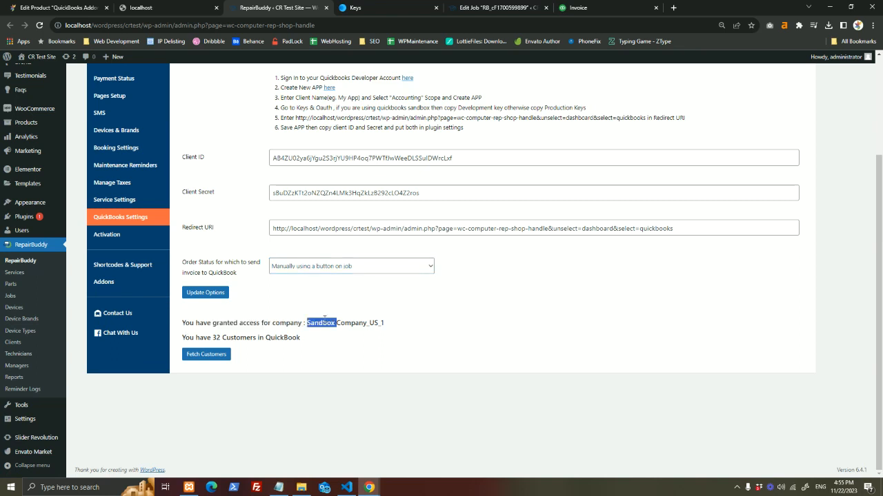
left_click_drag(186, 338, 292, 344)
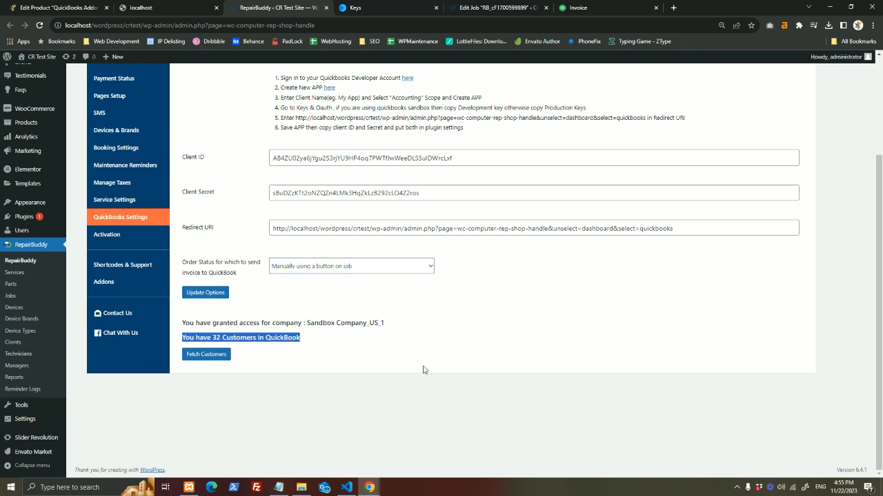
left_click(206, 355)
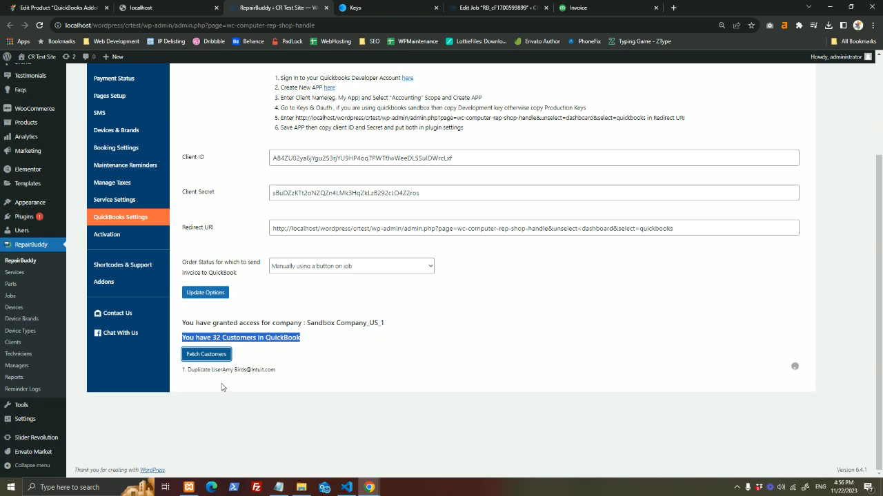
left_click(483, 8)
- Review the Organic Tea job's items totalling $495.65 and create its QuickBooks invoice
scroll(409, 219, "up", 2)
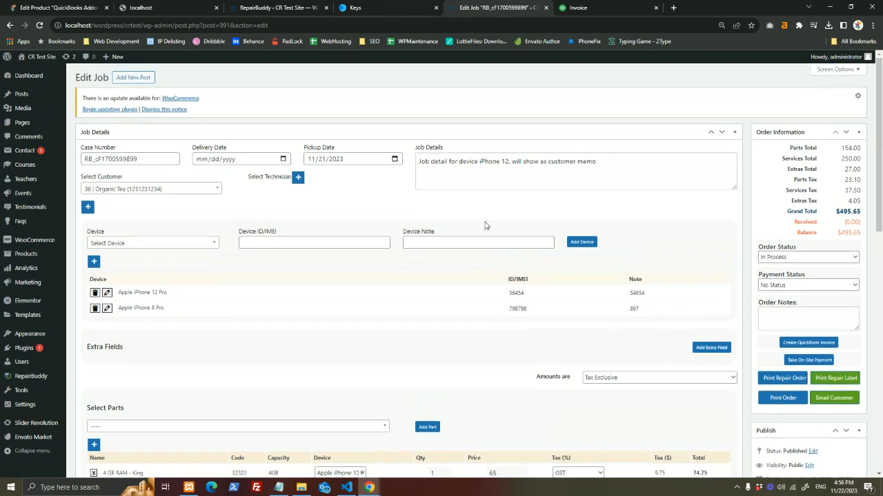
left_click(157, 187)
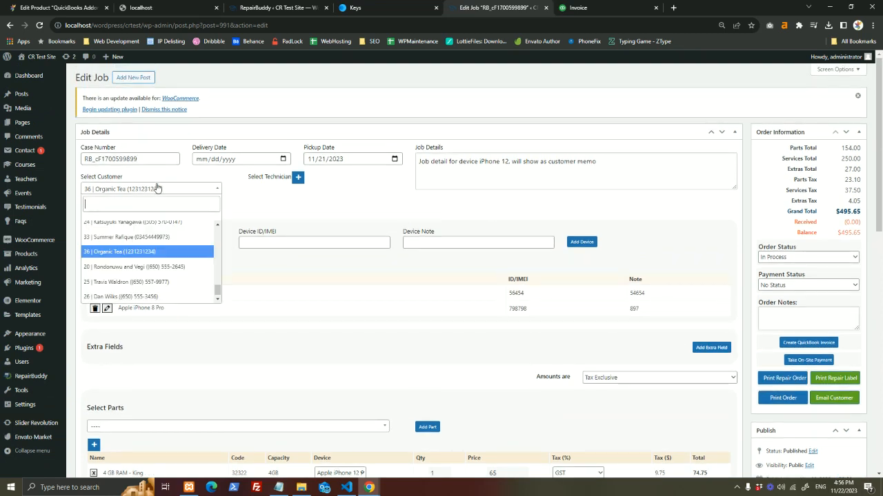
left_click(157, 188)
scroll(175, 236, "down", 3)
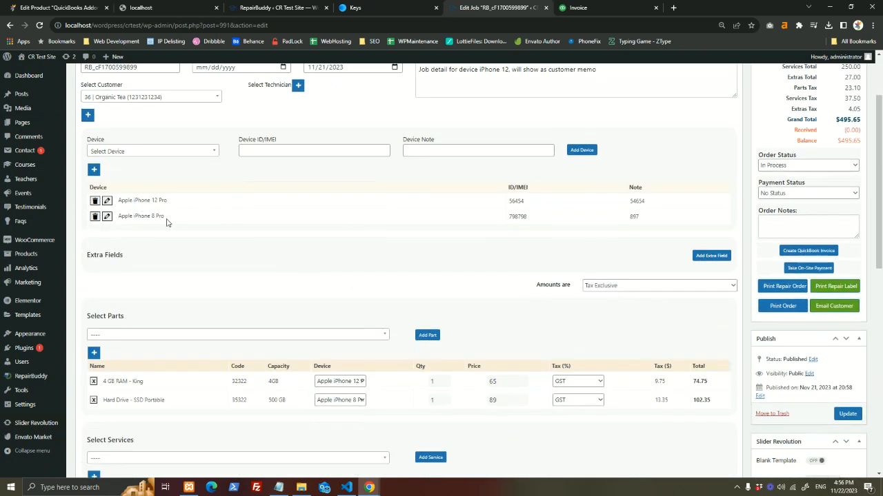
scroll(297, 325, "down", 5)
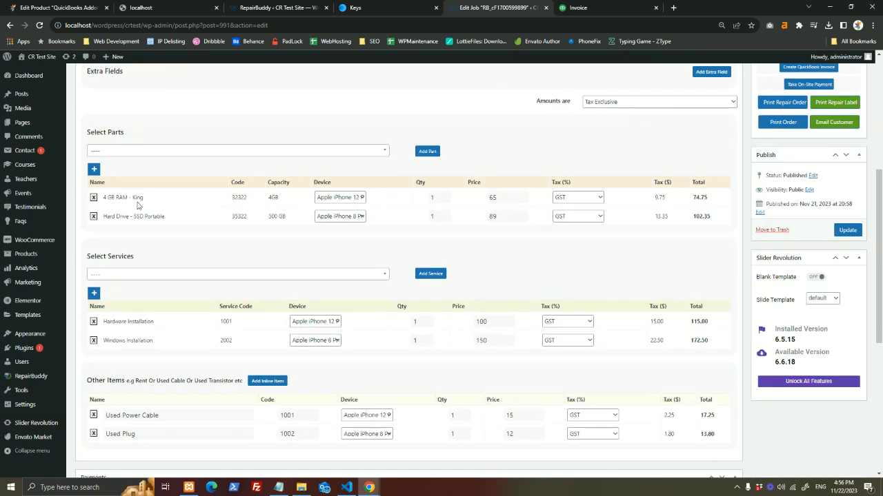
scroll(191, 341, "down", 3)
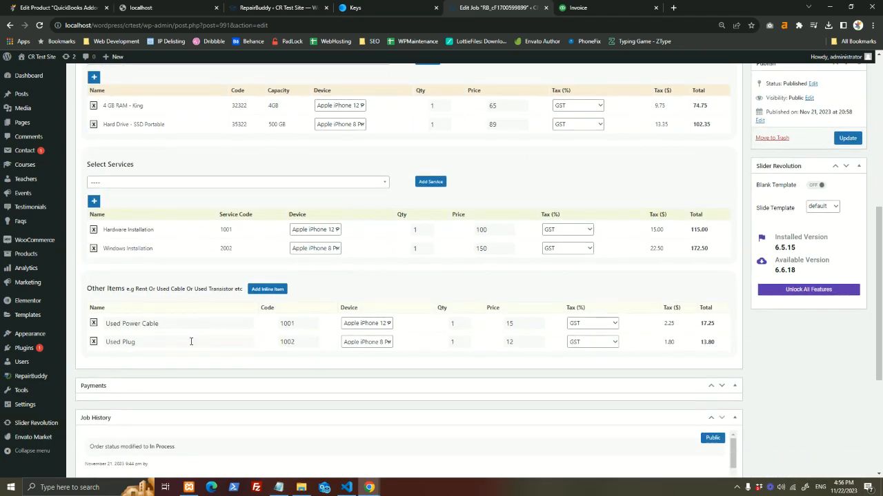
scroll(191, 341, "up", 9)
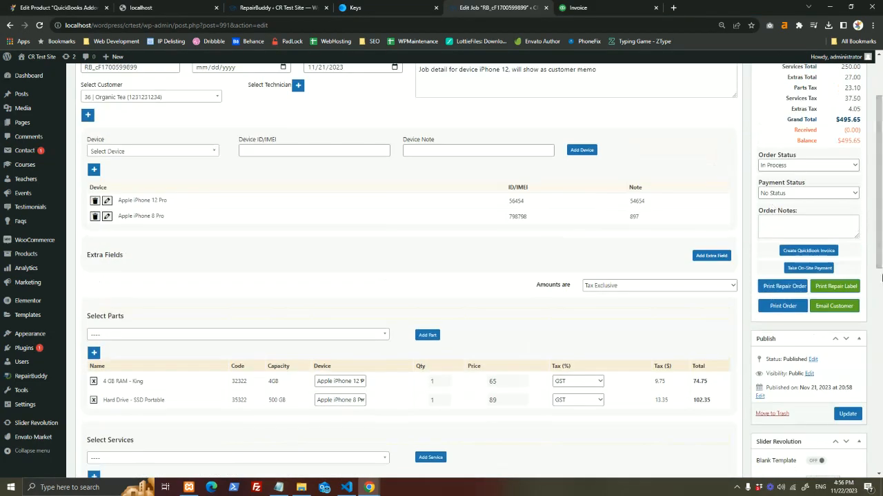
left_click(806, 252)
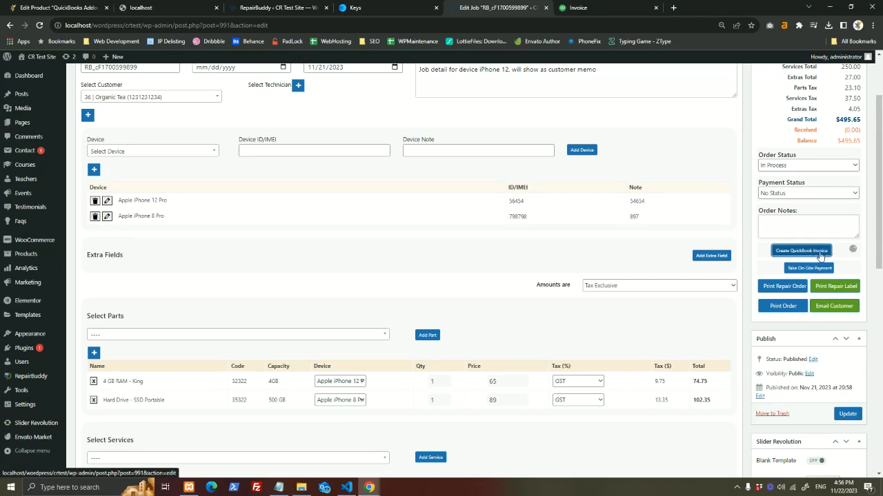
- Check the order status and highlight the generated QuickBooks invoice ID 160
left_click(802, 168)
left_click(802, 169)
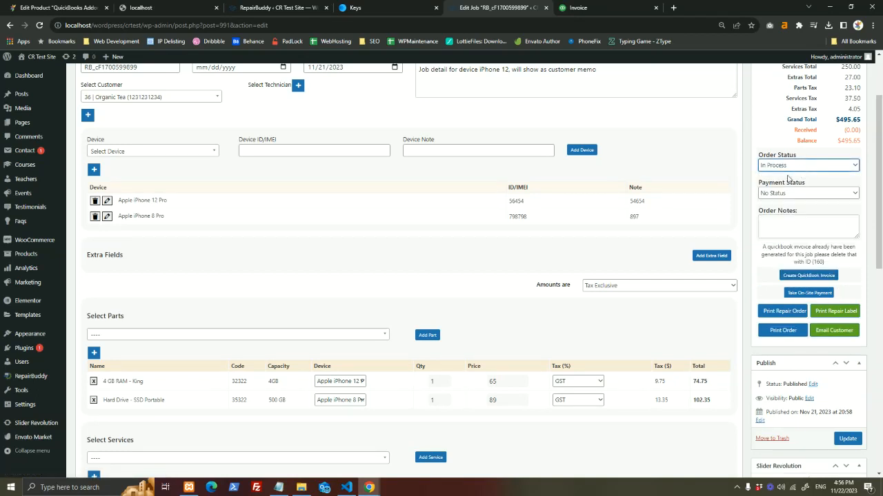
double_click(818, 261)
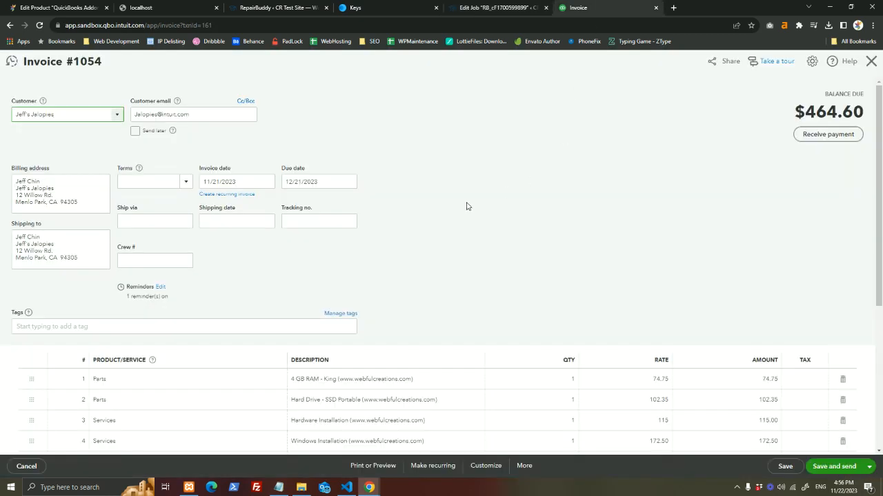
- Load the QuickBooks invoice page for transaction ID 160 instead of 161
left_click(471, 5)
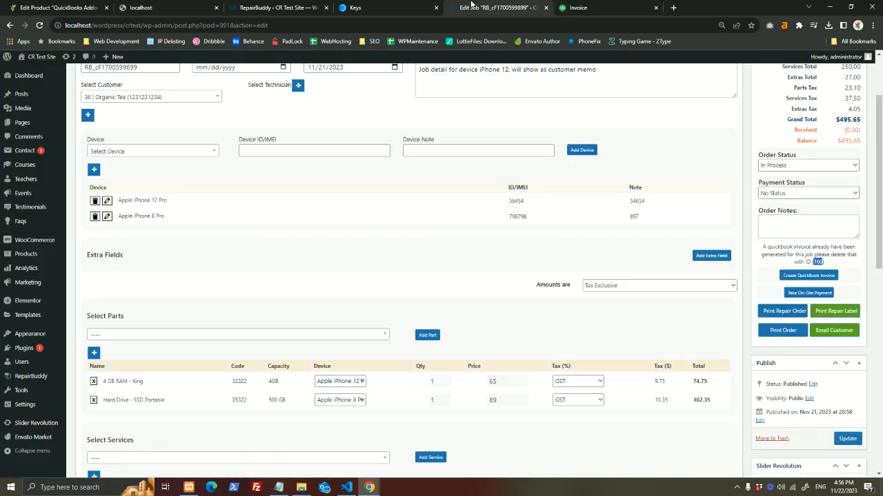
left_click(598, 5)
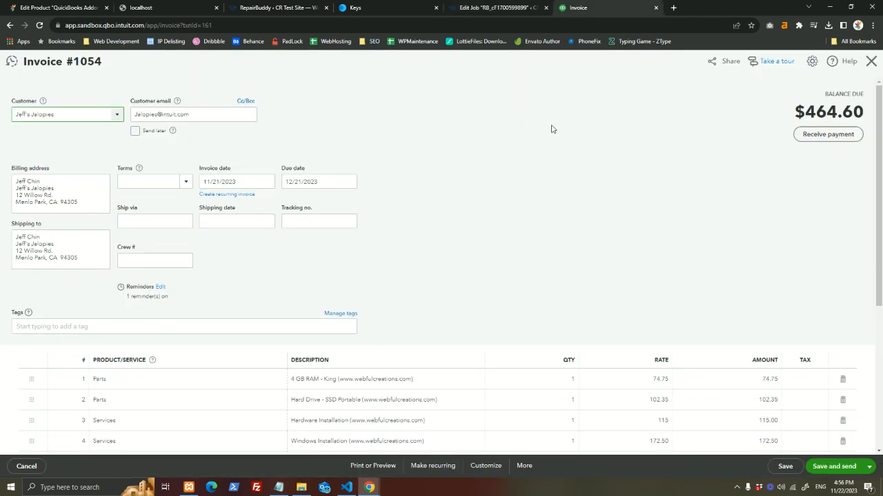
left_click(483, 6)
left_click(576, 7)
left_click(570, 22)
key("Return")
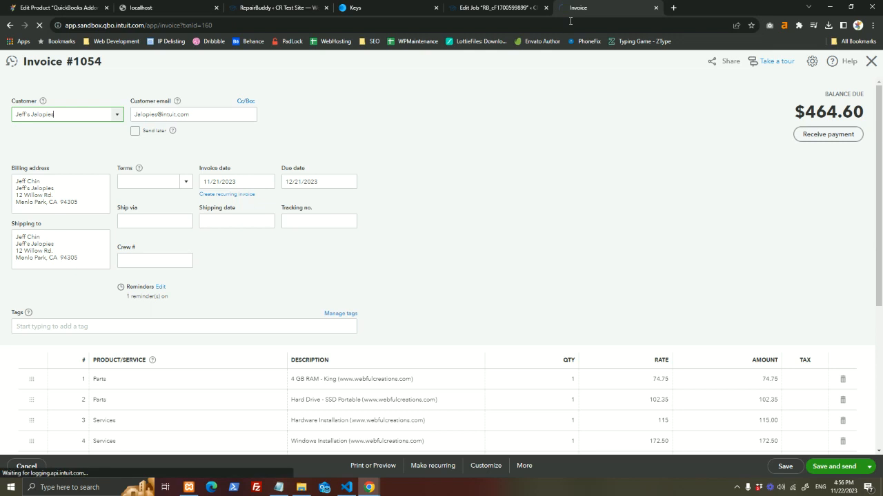
scroll(447, 196, "down", 3)
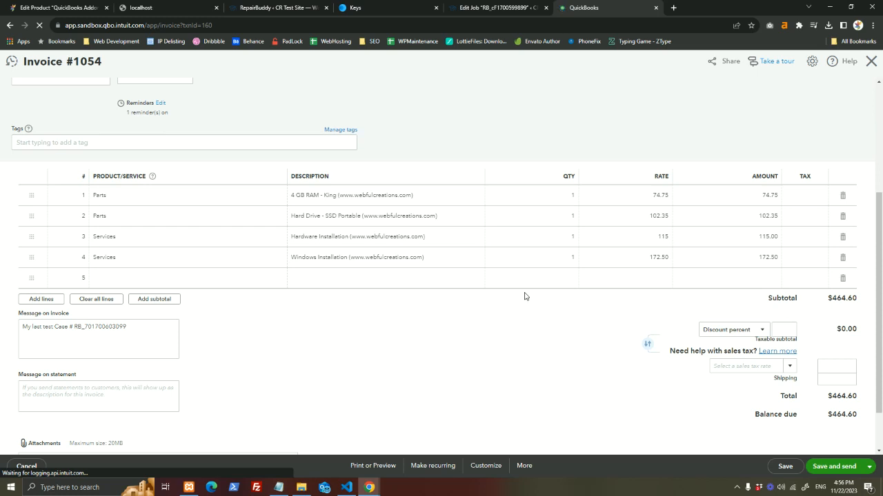
- Return to the RepairBuddy job page and enlarge its content
left_click(516, 7)
scroll(642, 283, "down", 3)
key("ctrl+plus")
scroll(595, 195, "up", 7)
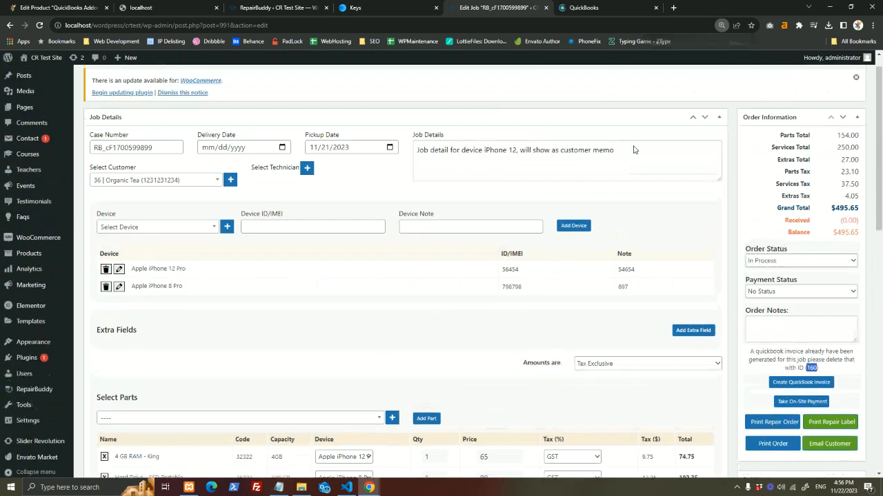
left_click(606, 4)
left_click(456, 3)
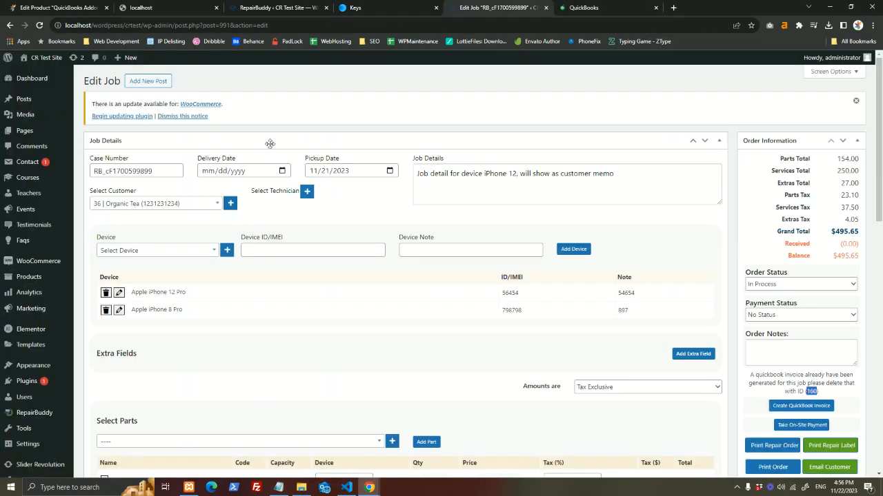
double_click(160, 170)
left_click(573, 4)
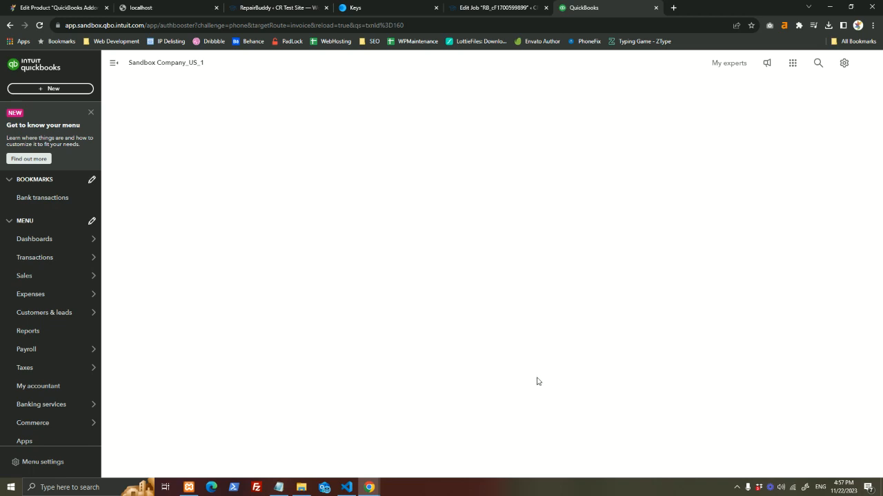
left_click(508, 7)
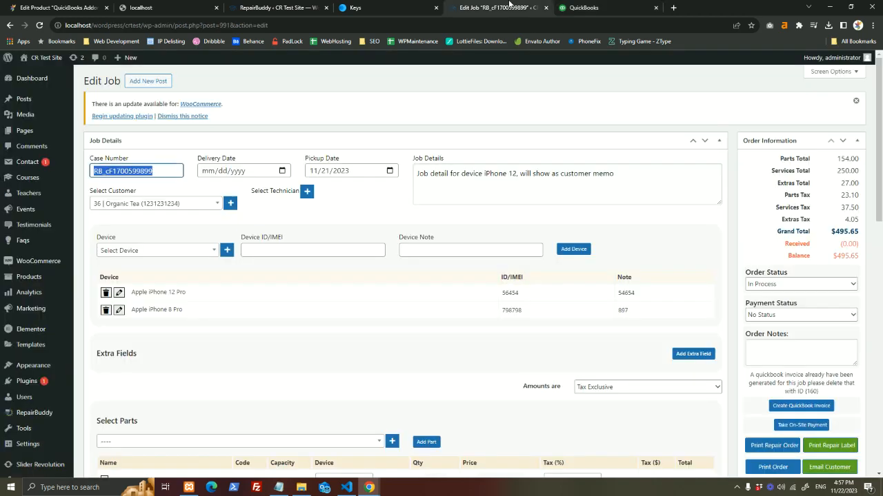
double_click(811, 391)
right_click(810, 391)
left_click(799, 401)
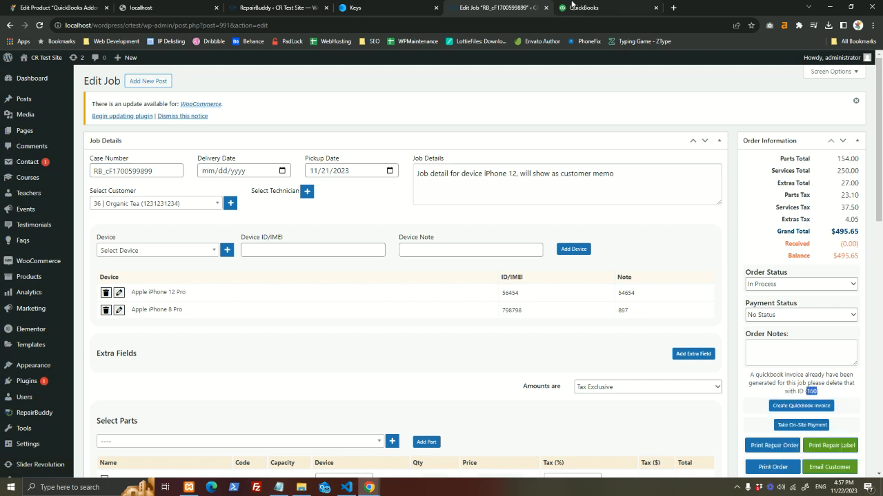
left_click(572, 7)
- Compare Invoice #1053's $495.65 balance due with the job's total
mouse_move(73, 295)
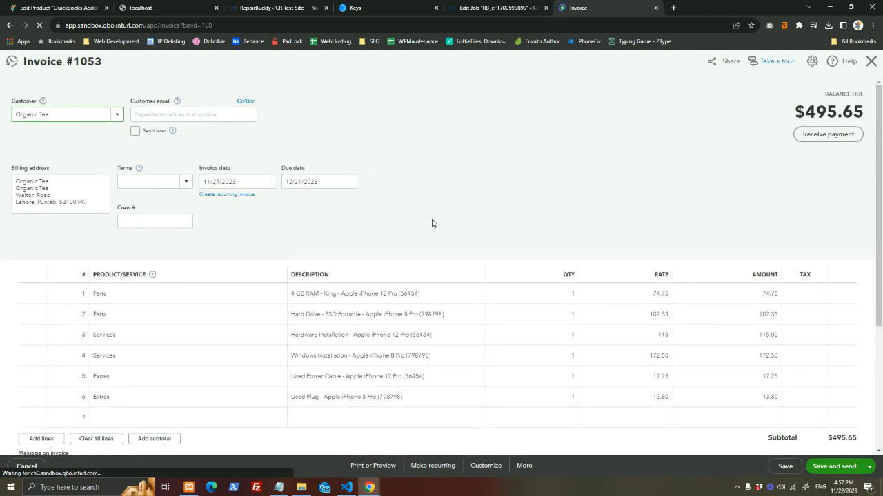
double_click(831, 115)
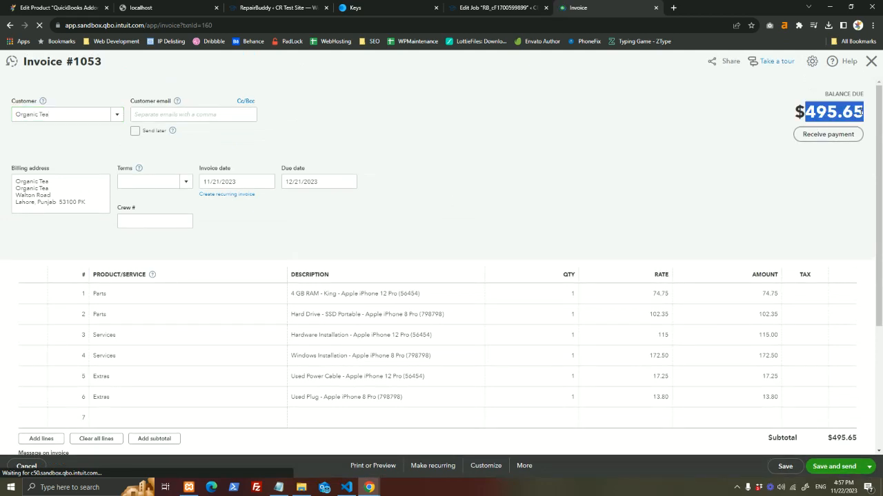
left_click(513, 7)
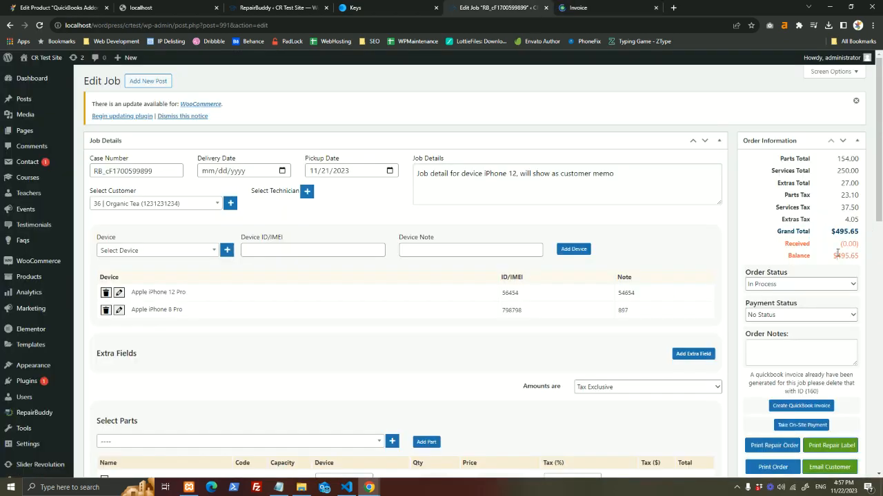
left_click(660, 6)
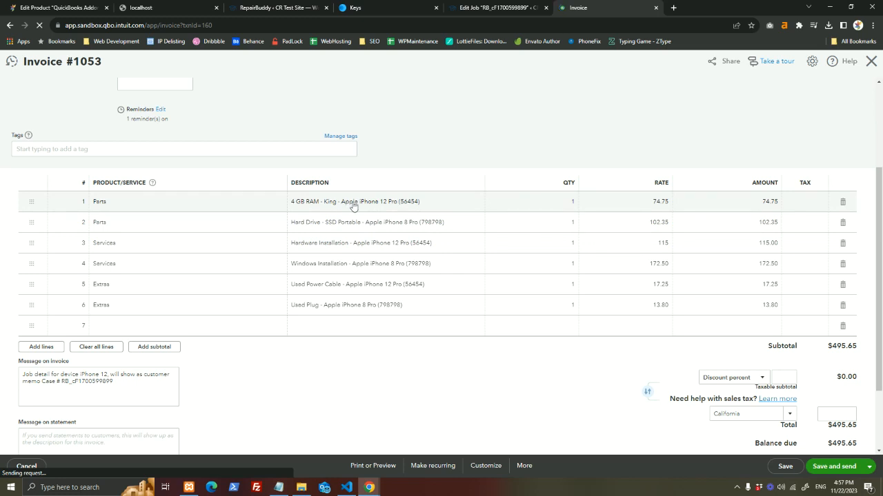
- Inspect the invoice line items and highlight the case number in its message
left_click(404, 202)
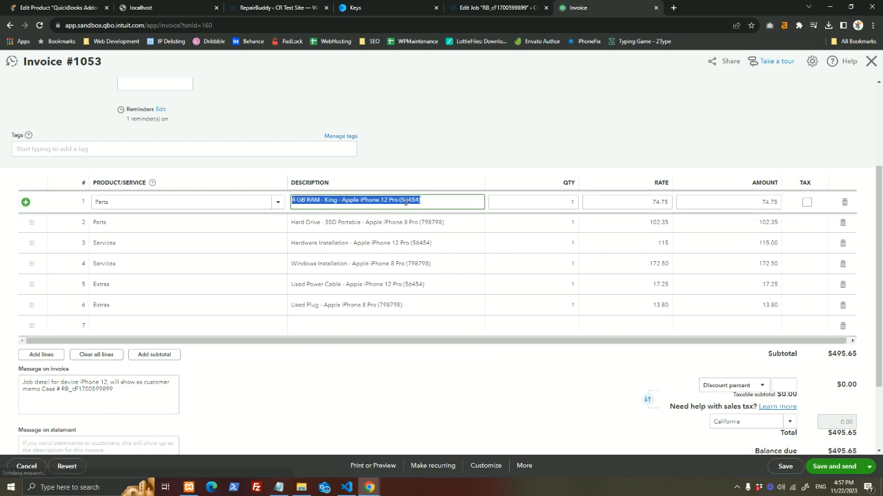
left_click(439, 150)
scroll(717, 296, "down", 2)
left_click(93, 293)
double_click(92, 293)
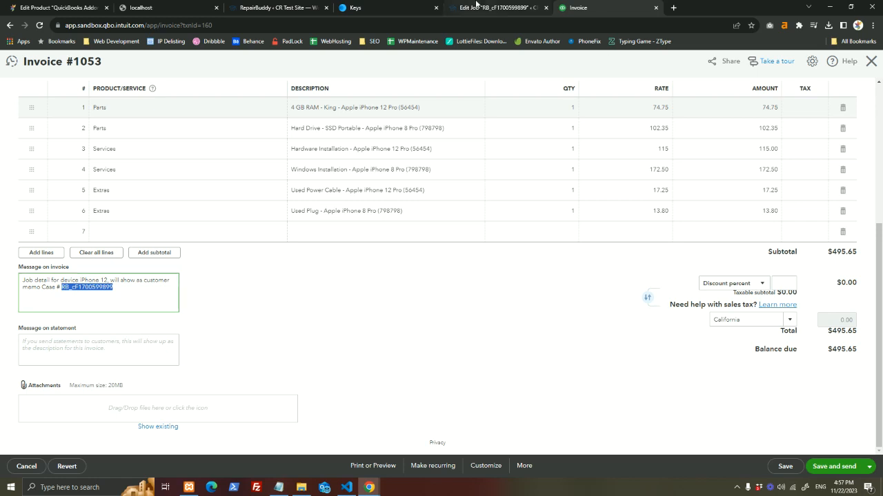